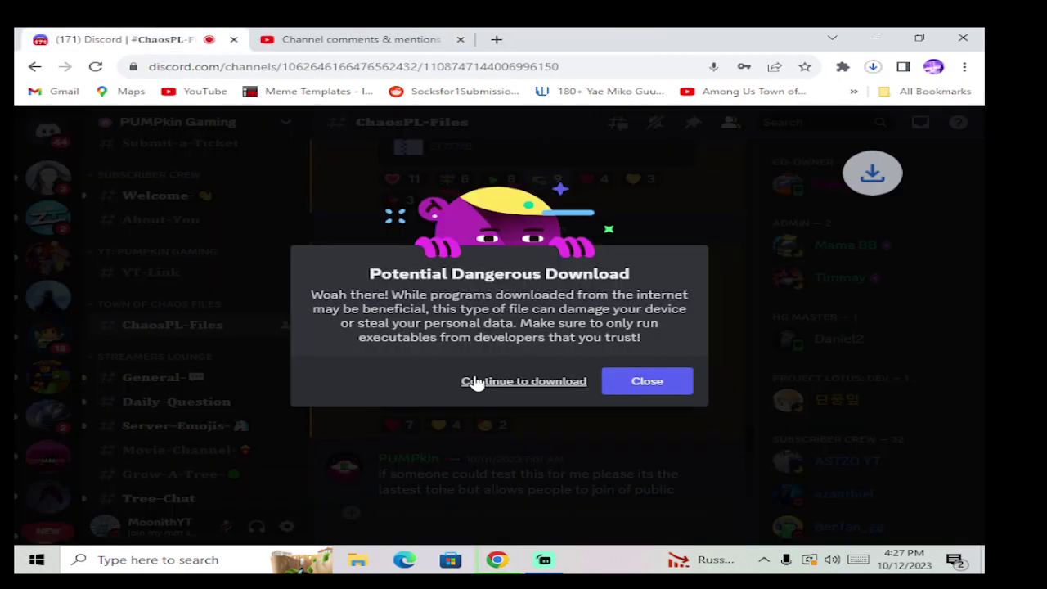
Continue downloading chaos_TohTor.zip past the warning and open its chaos new update folder.
left_click(477, 382)
left_click(875, 70)
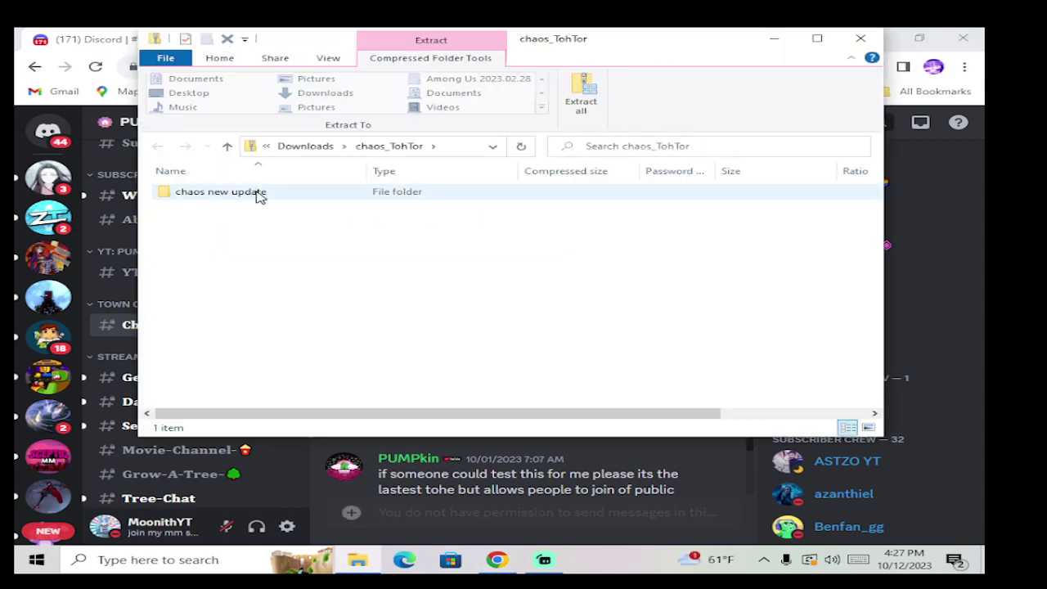
double_click(260, 196)
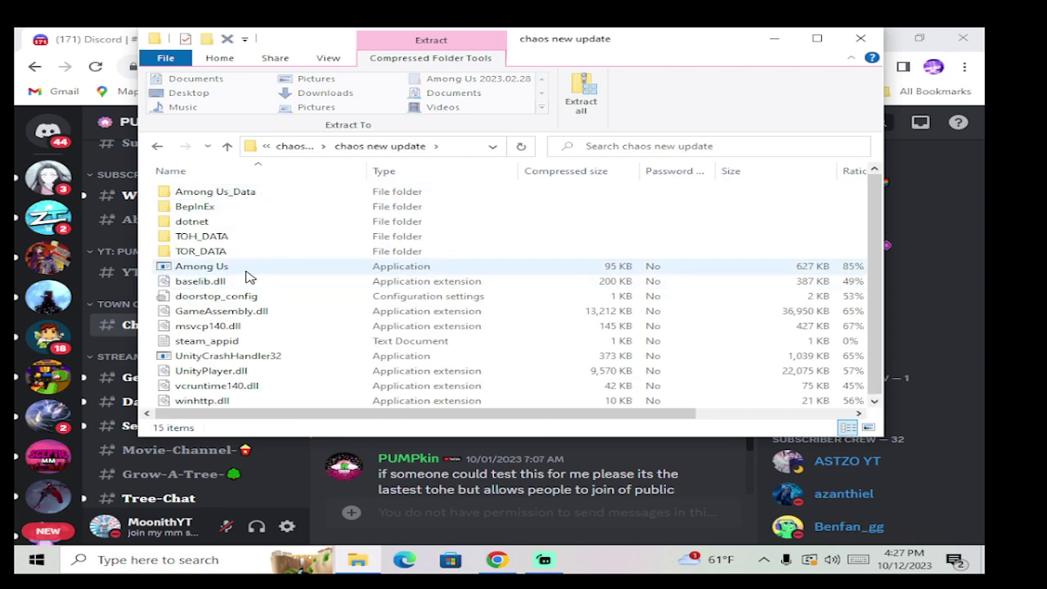
Extract all files of the archive to the chaos_TohTor folder in Downloads, starting from its Among Us application.
double_click(243, 273)
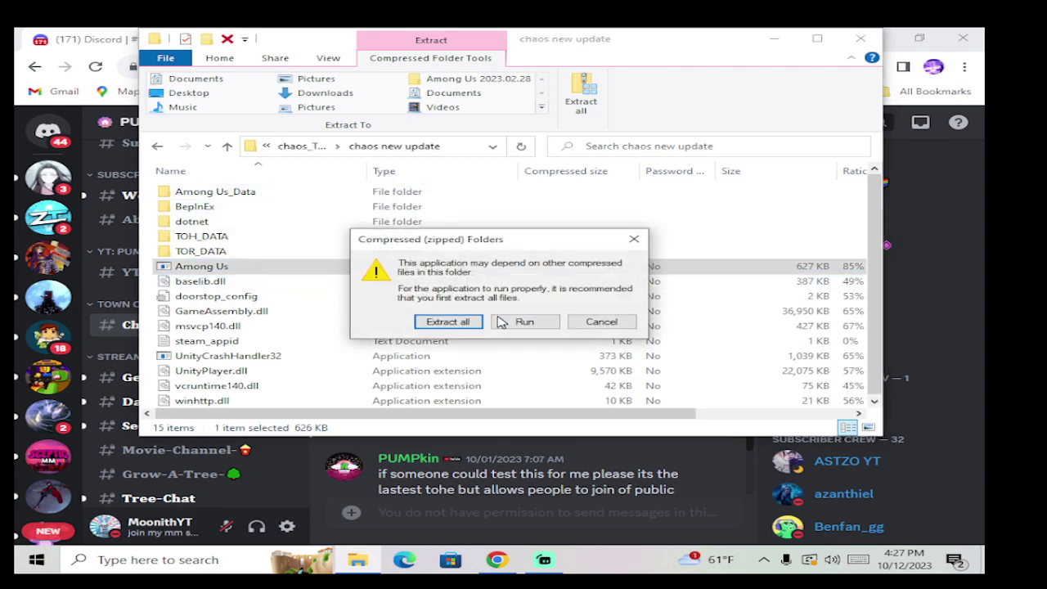
left_click(449, 322)
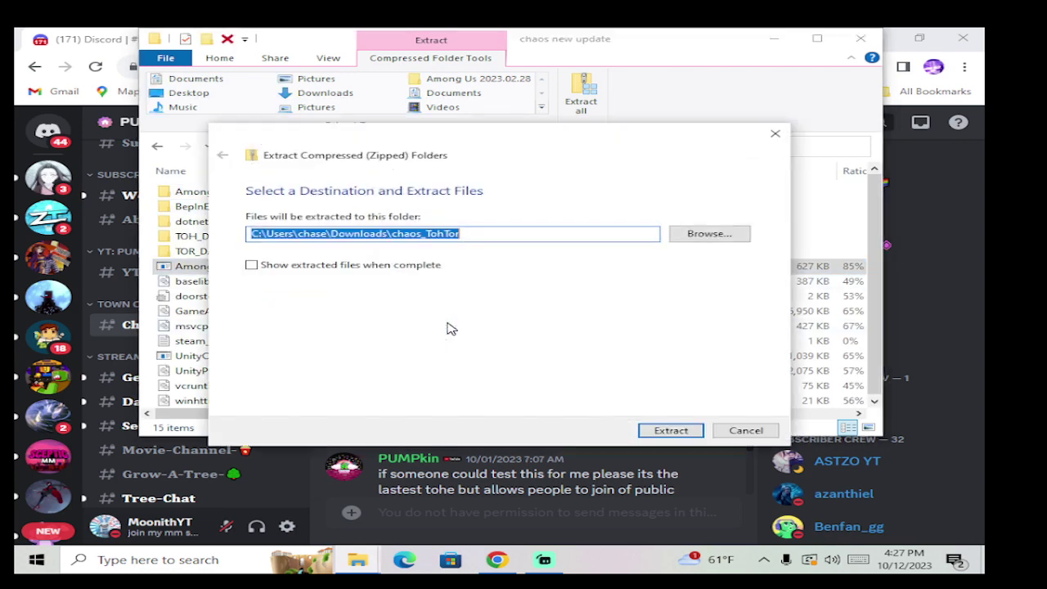
left_click(669, 431)
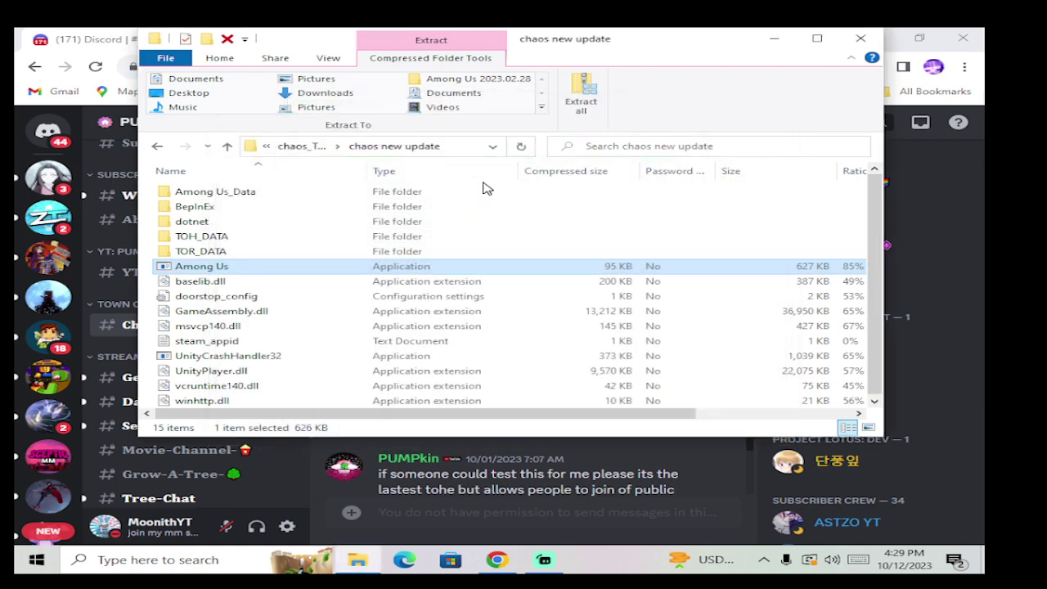
left_click(157, 149)
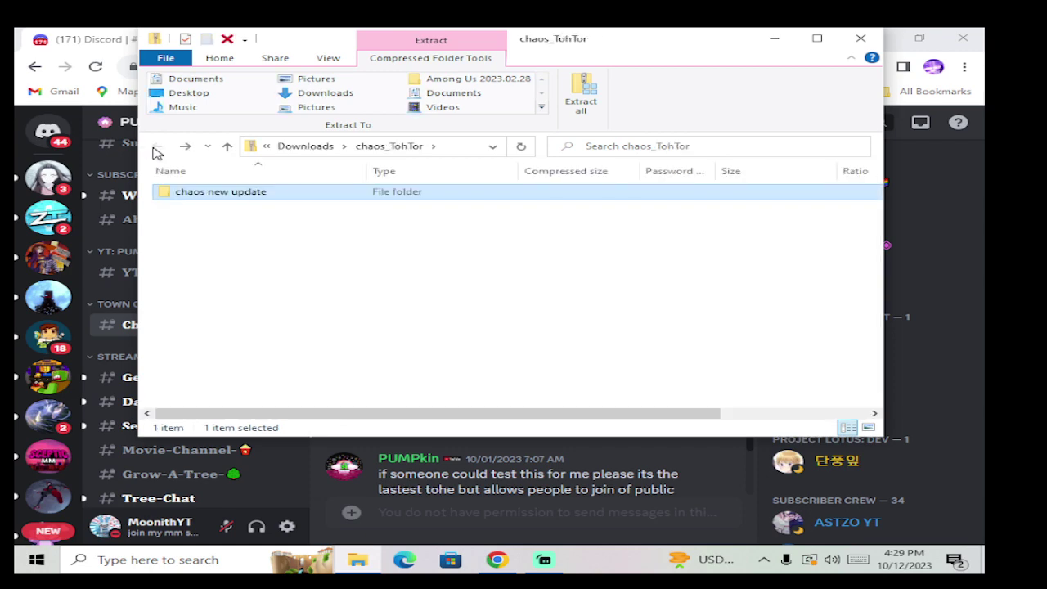
left_click(334, 96)
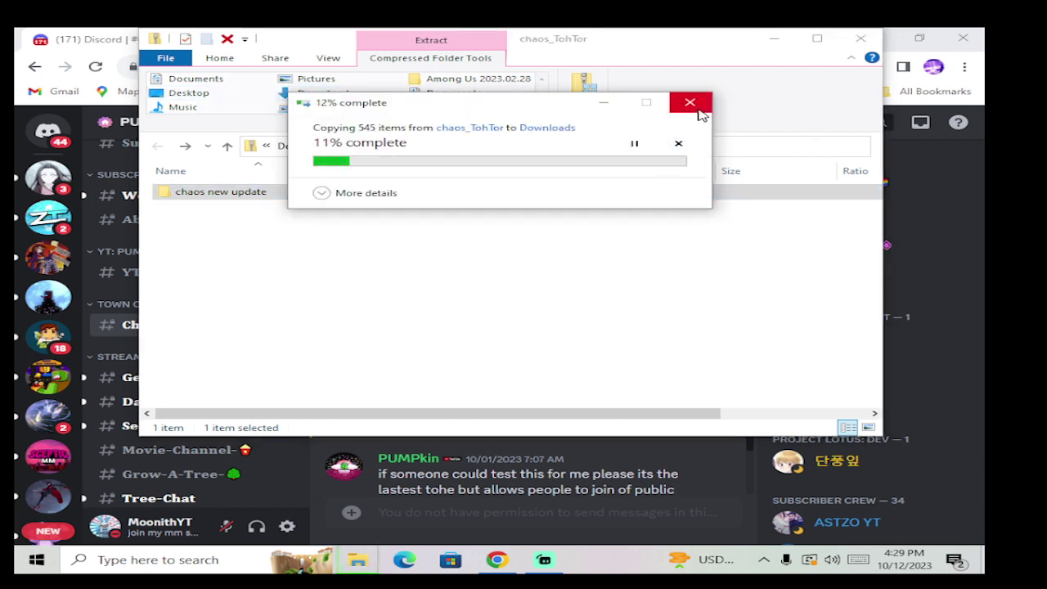
left_click(636, 145)
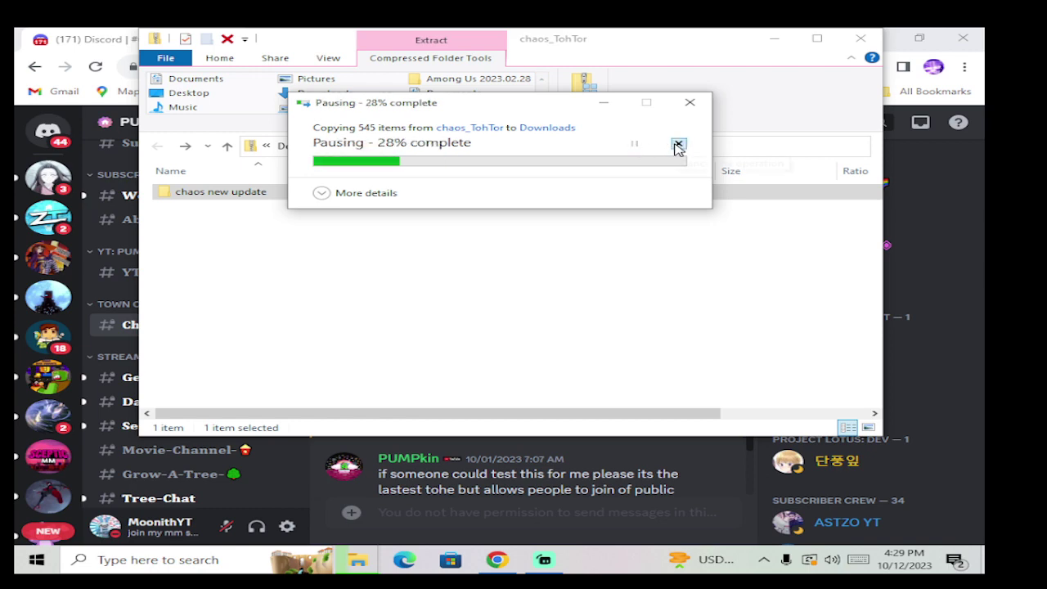
left_click(678, 144)
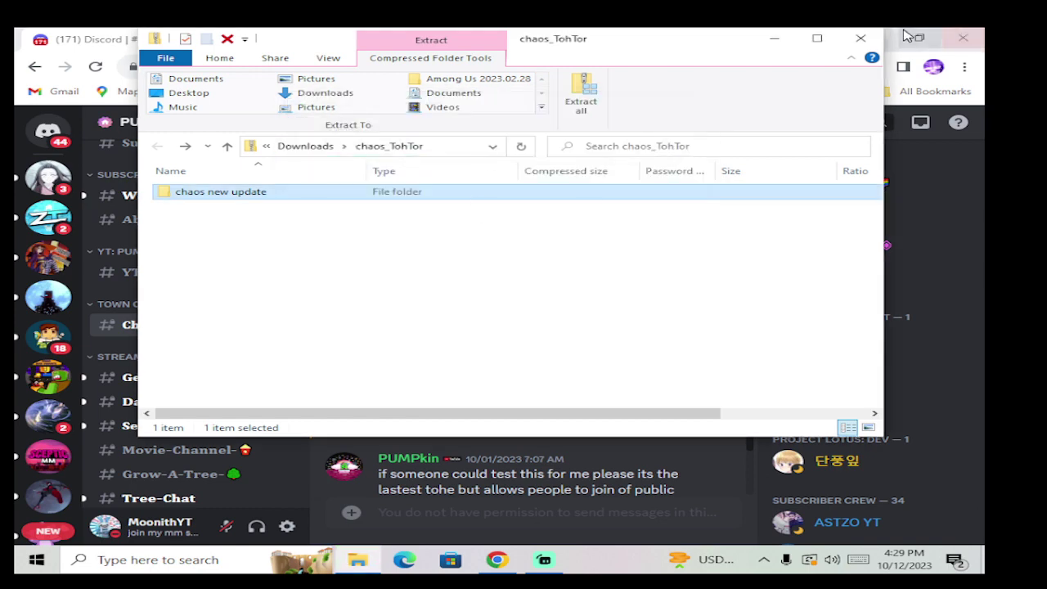
left_click(357, 573)
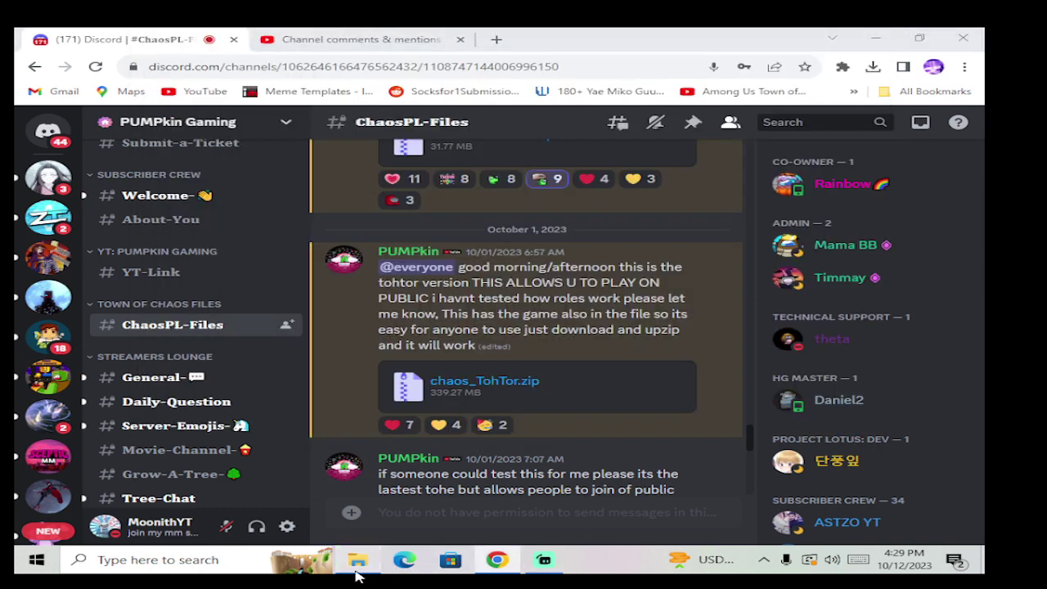
left_click(358, 562)
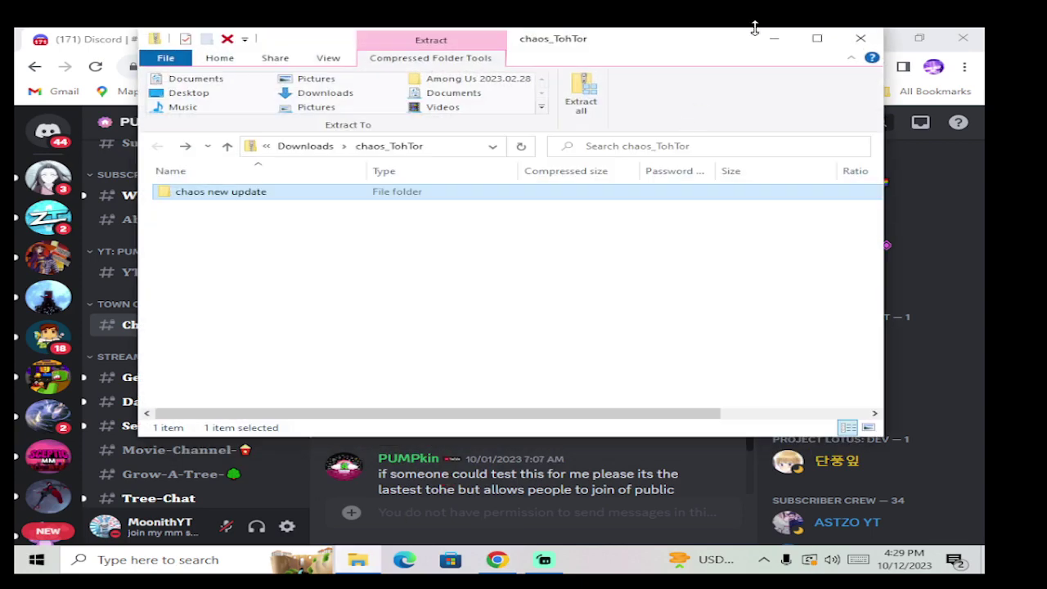
left_click(460, 80)
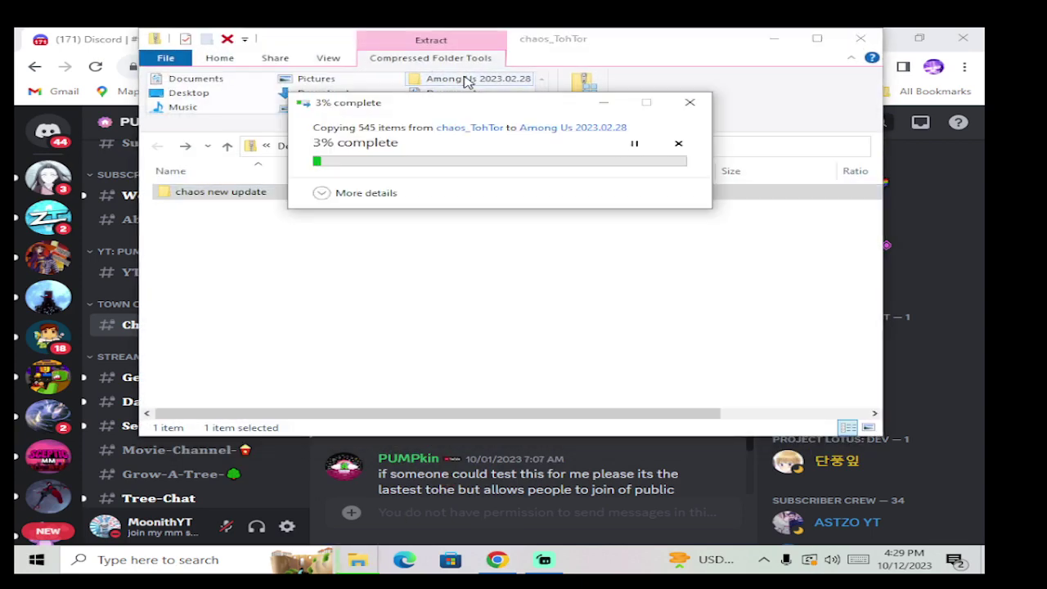
left_click(678, 144)
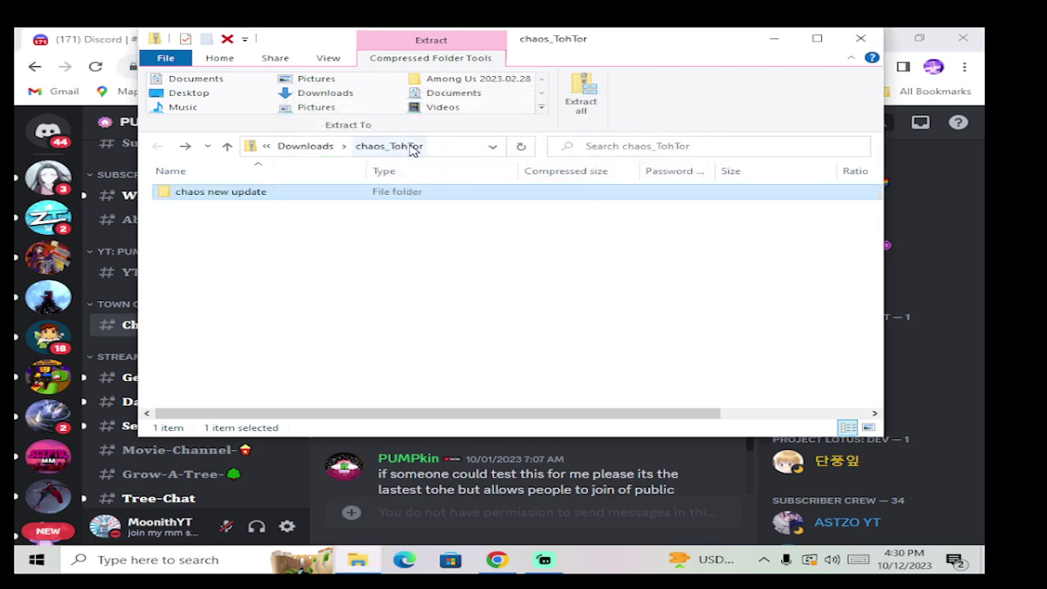
left_click(861, 39)
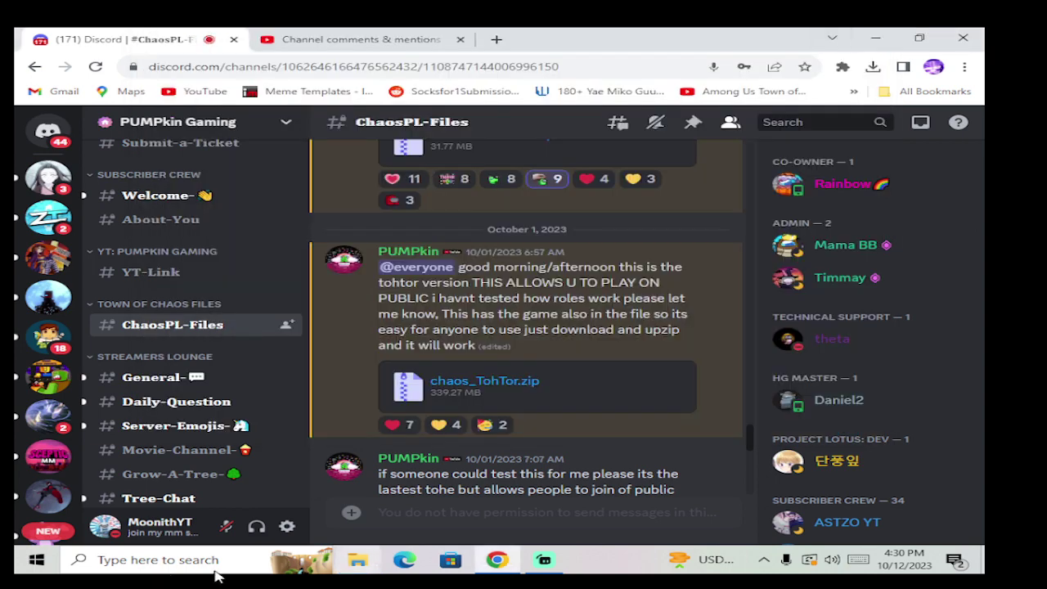
Launch Among Us from the extracted chaos new update folder inside Downloads\chaos_TohTor and minimize the file window.
left_click(358, 559)
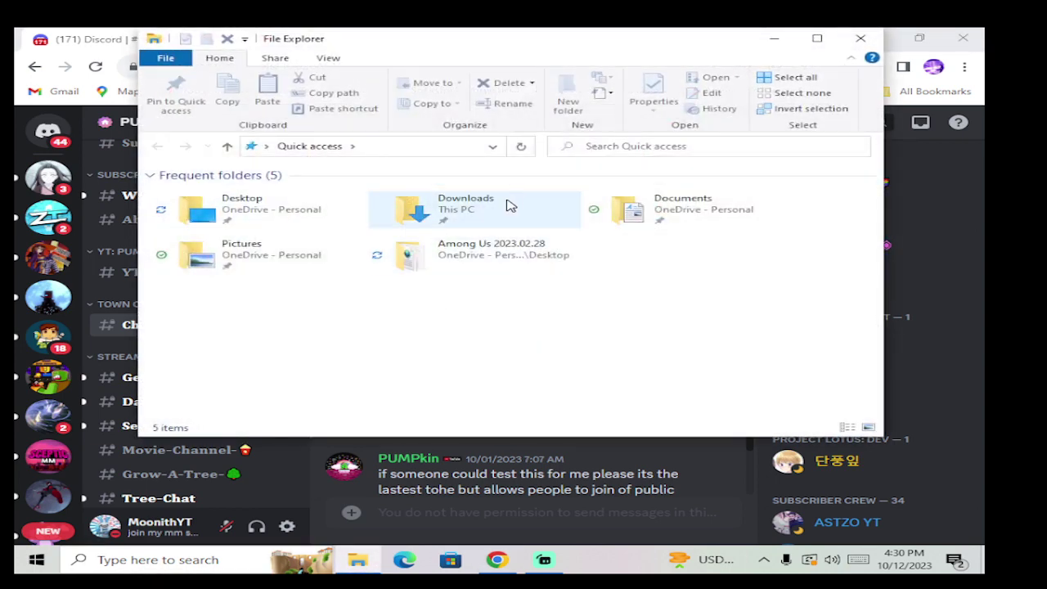
double_click(507, 205)
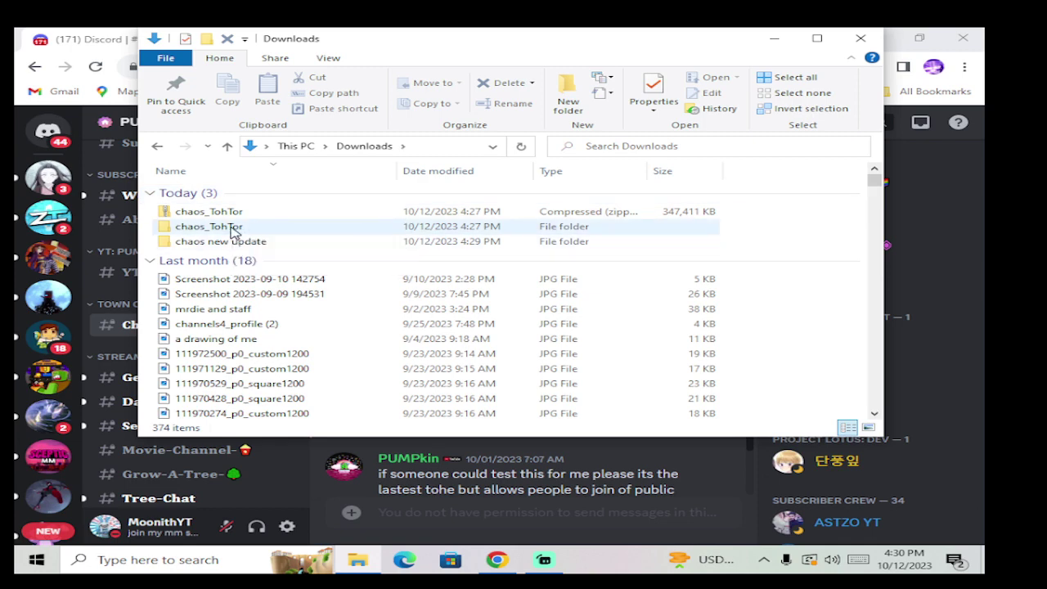
double_click(232, 226)
double_click(217, 192)
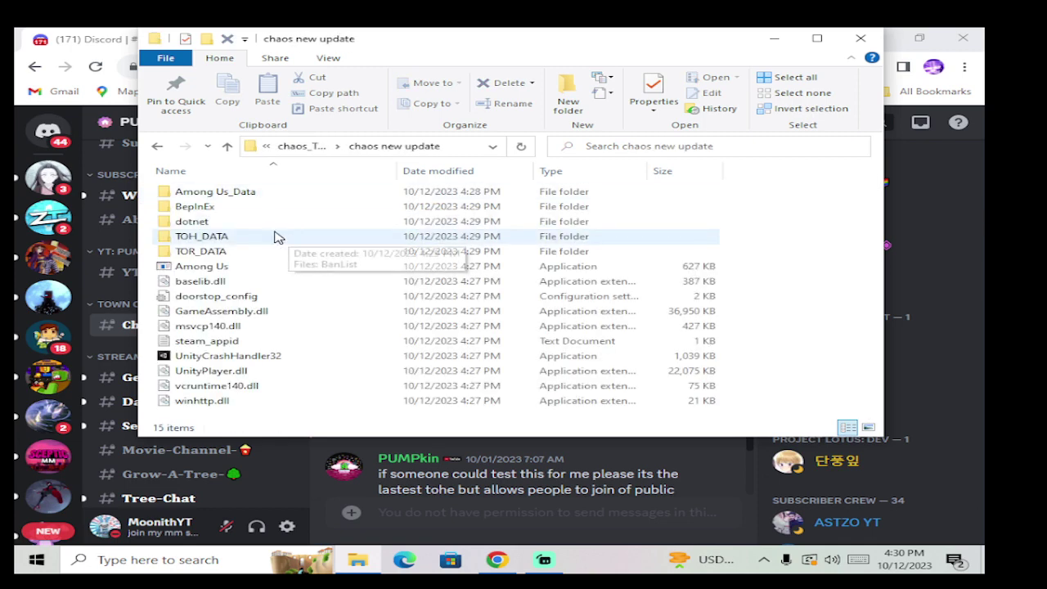
left_click(232, 270)
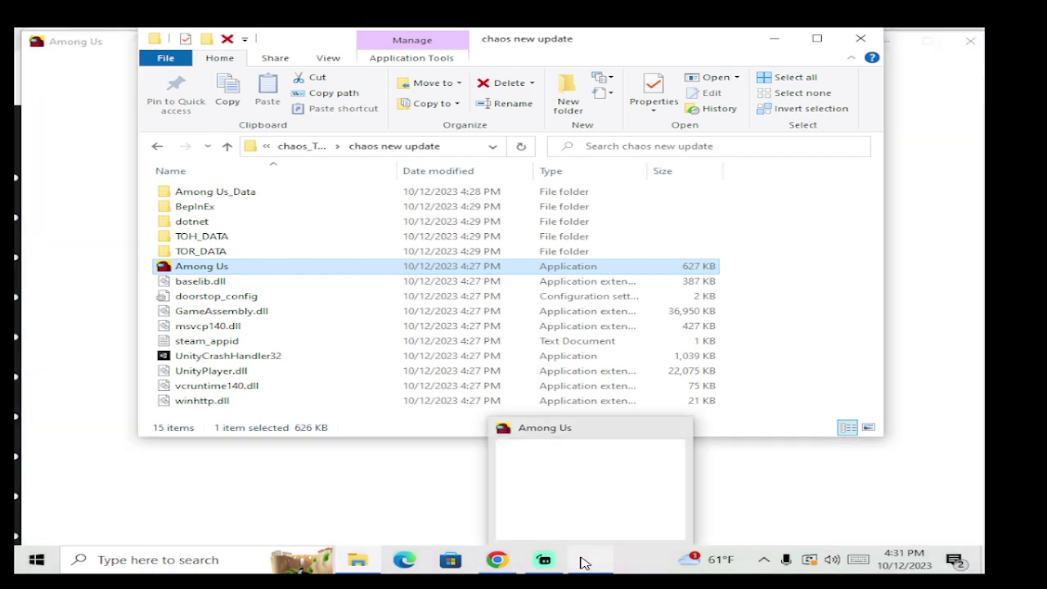
left_click(774, 38)
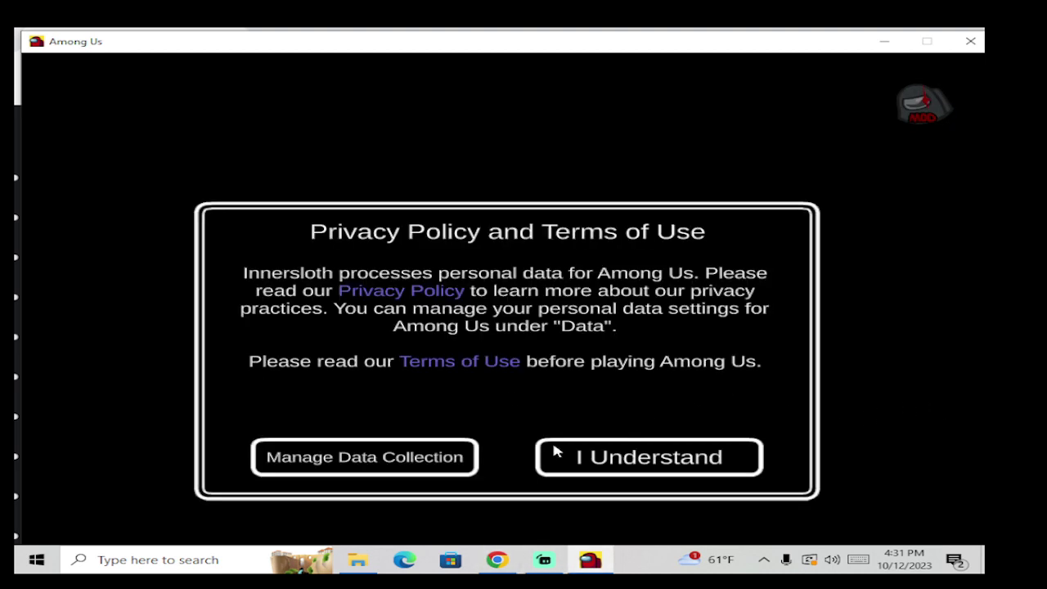
Acknowledge the privacy policy and terms of use, and dismiss the account connection error.
left_click(669, 466)
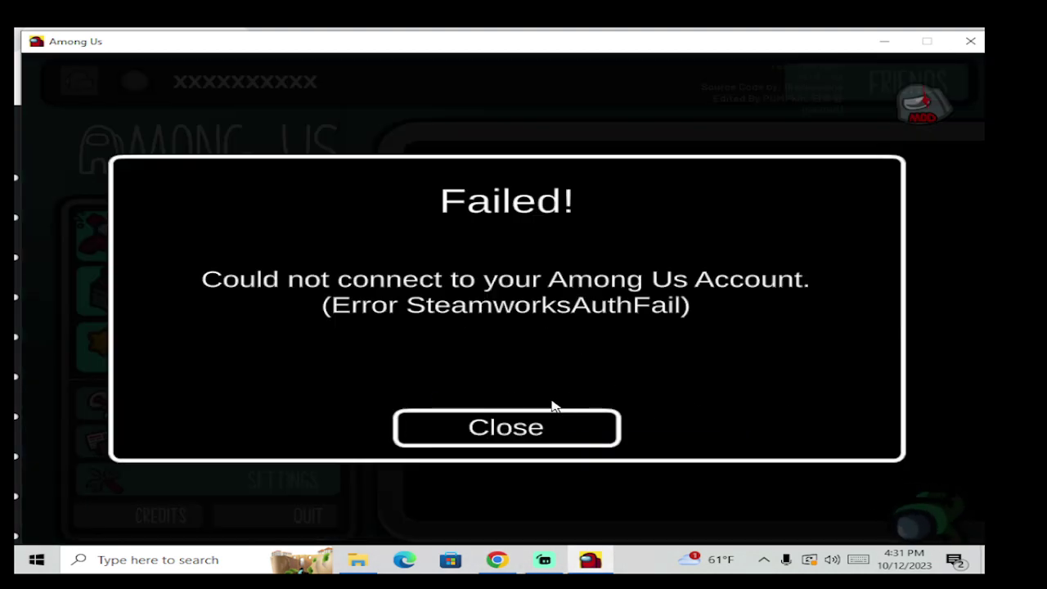
left_click(543, 431)
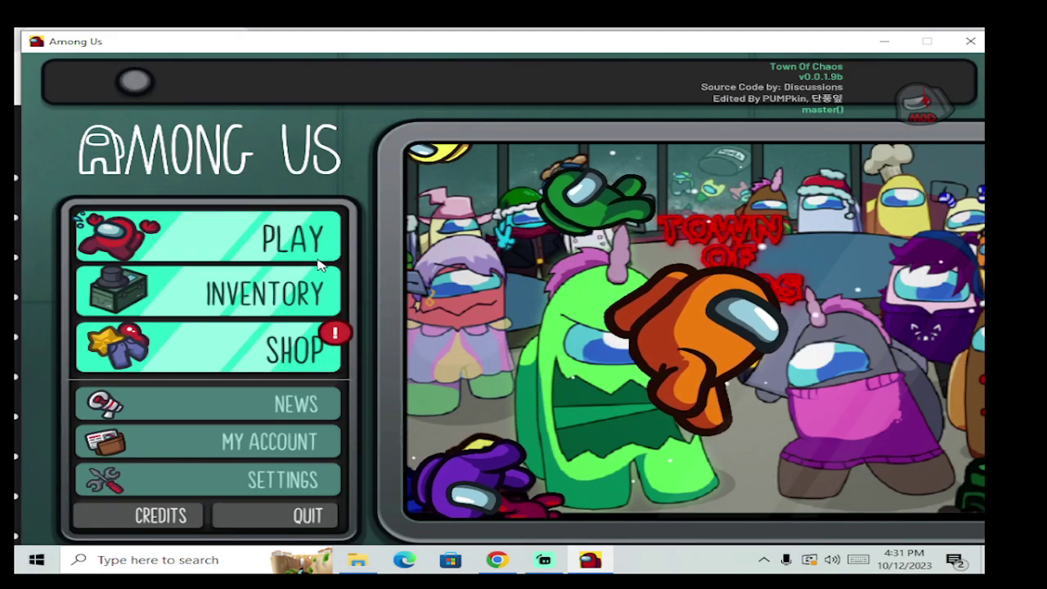
View the play modes, then browse the shop's hats, skins and pets and return to the main menu.
left_click(278, 241)
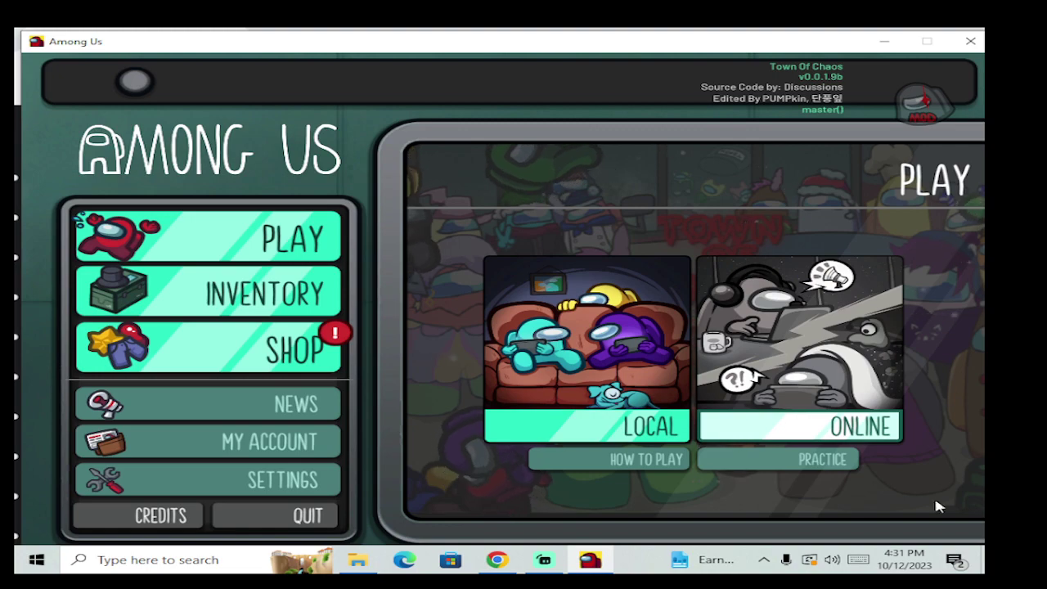
left_click(237, 360)
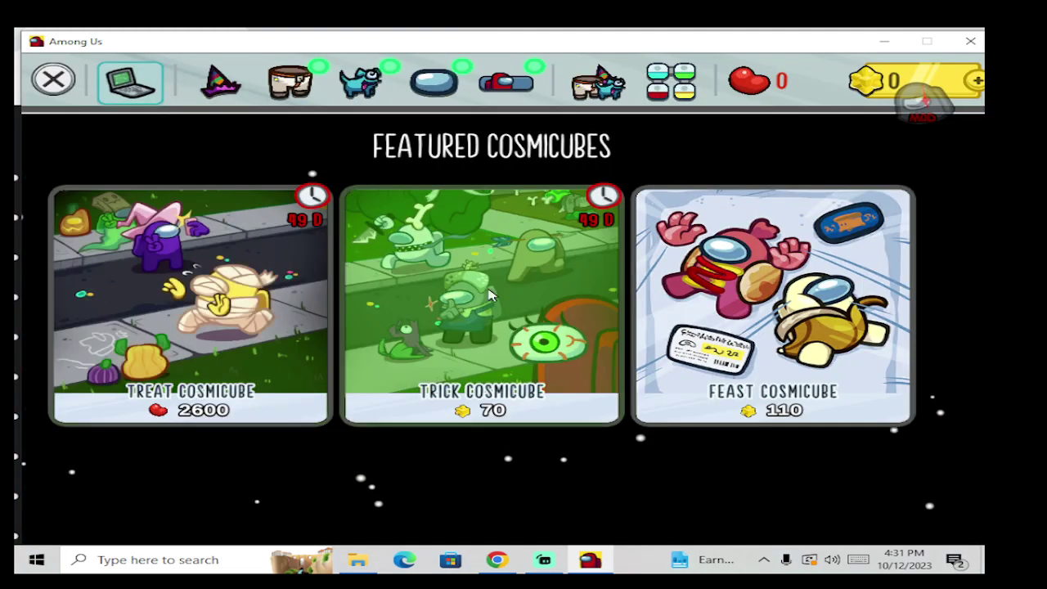
left_click(221, 82)
left_click(290, 82)
left_click(360, 82)
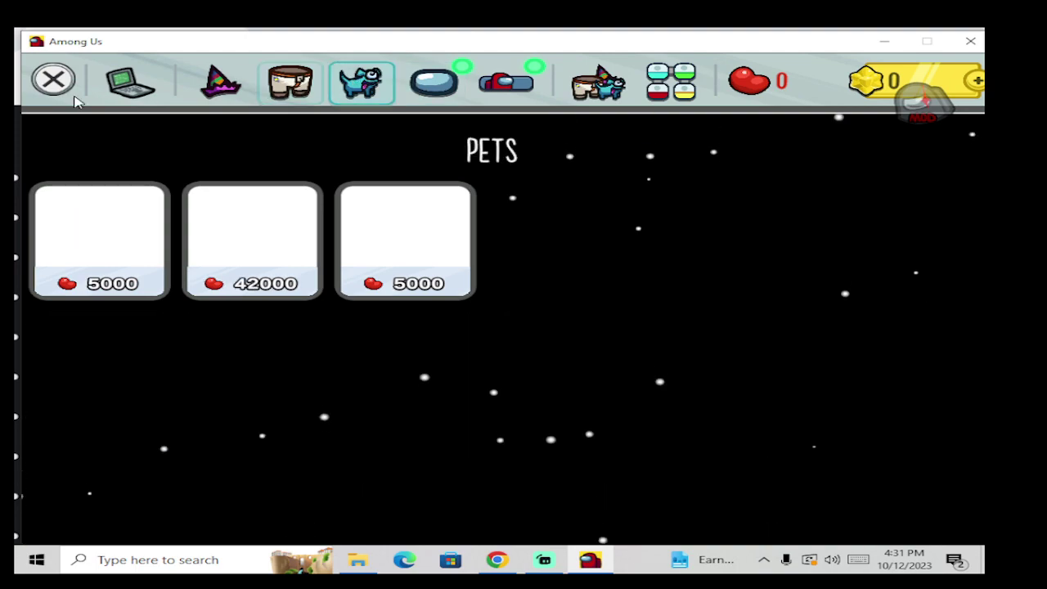
left_click(54, 80)
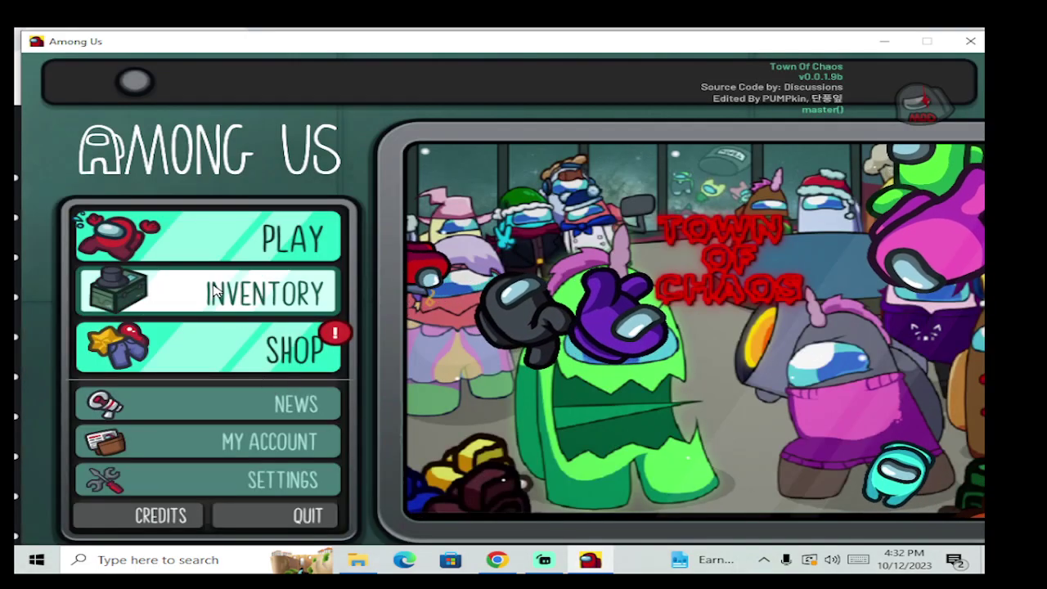
Preview the red character color in the inventory and return to the main menu without equipping it.
left_click(215, 290)
left_click(78, 210)
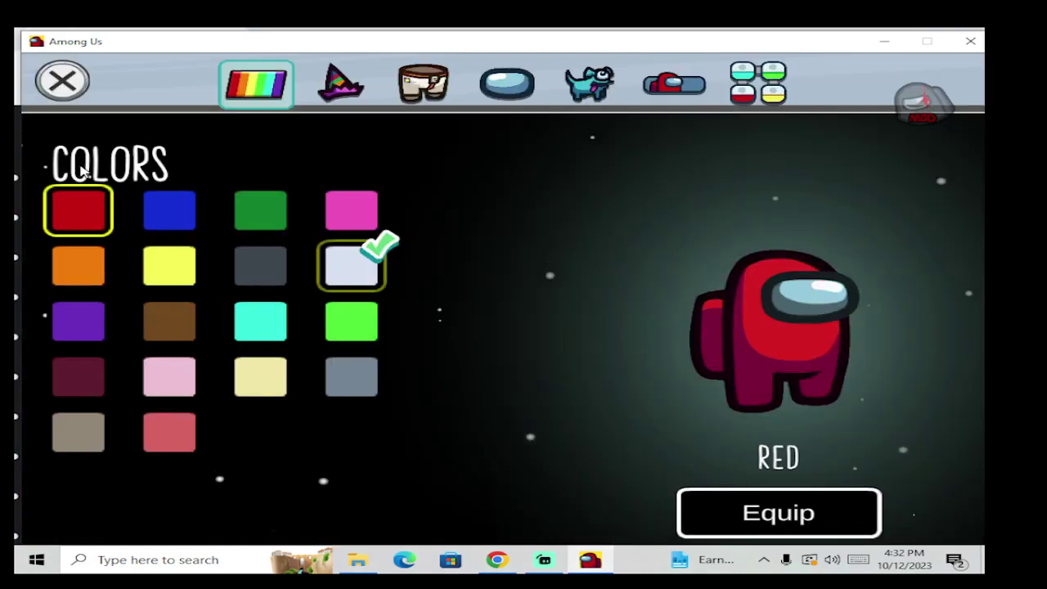
left_click(57, 87)
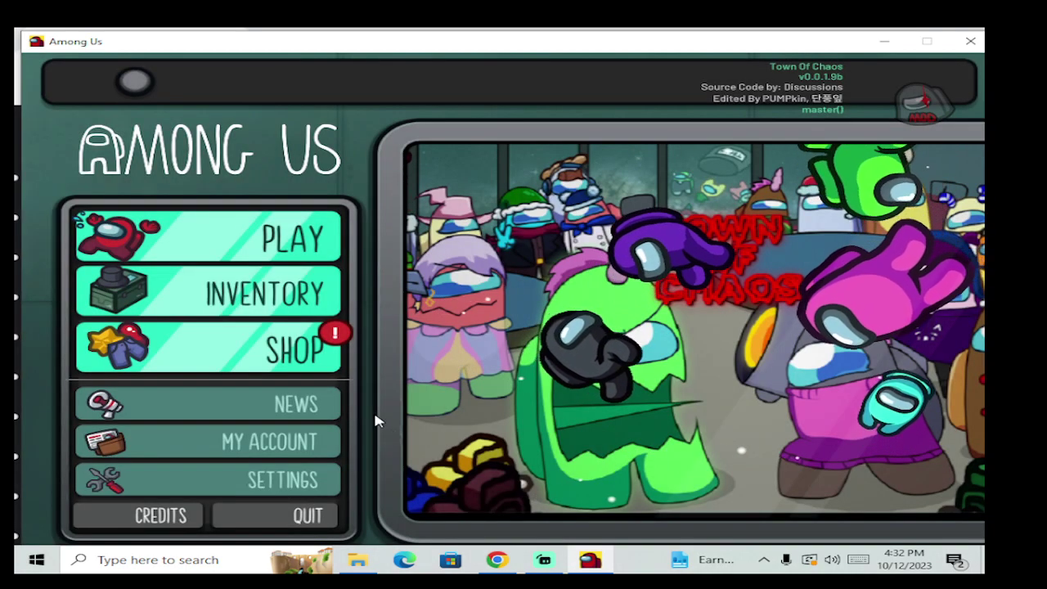